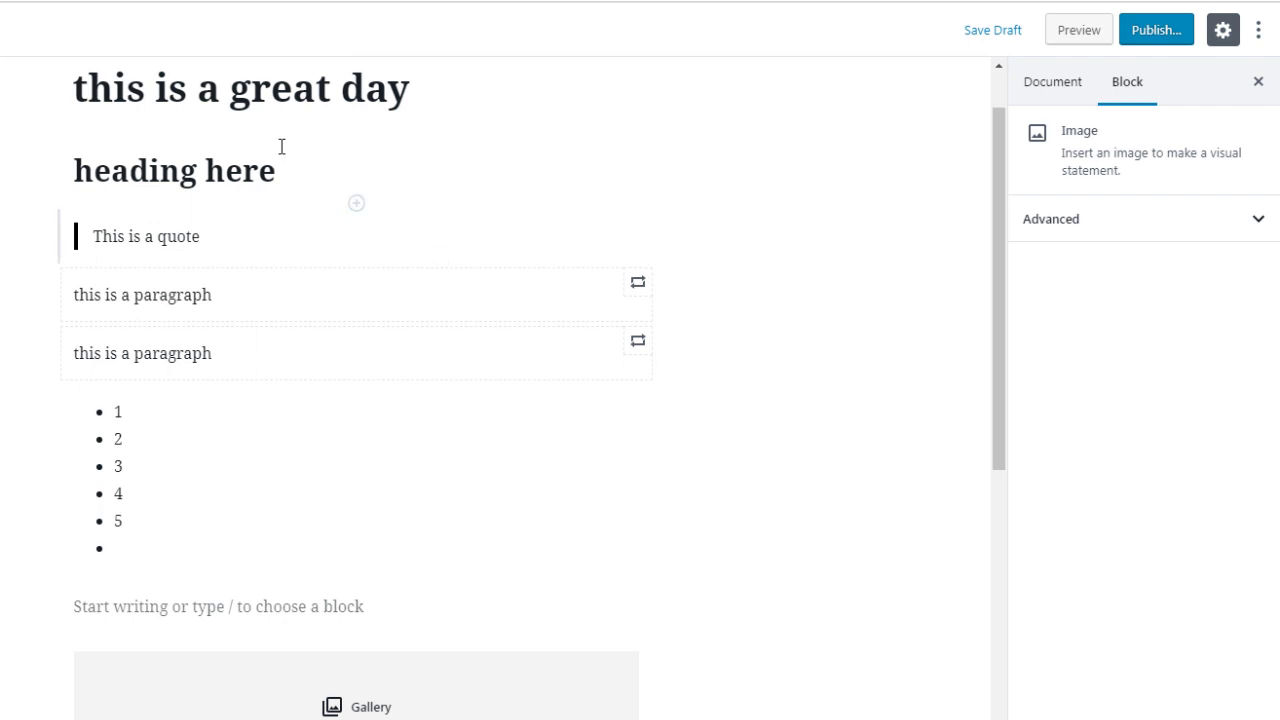
Select the "heading here" text and view the formatting controls and additional options of its heading block
click(269, 172)
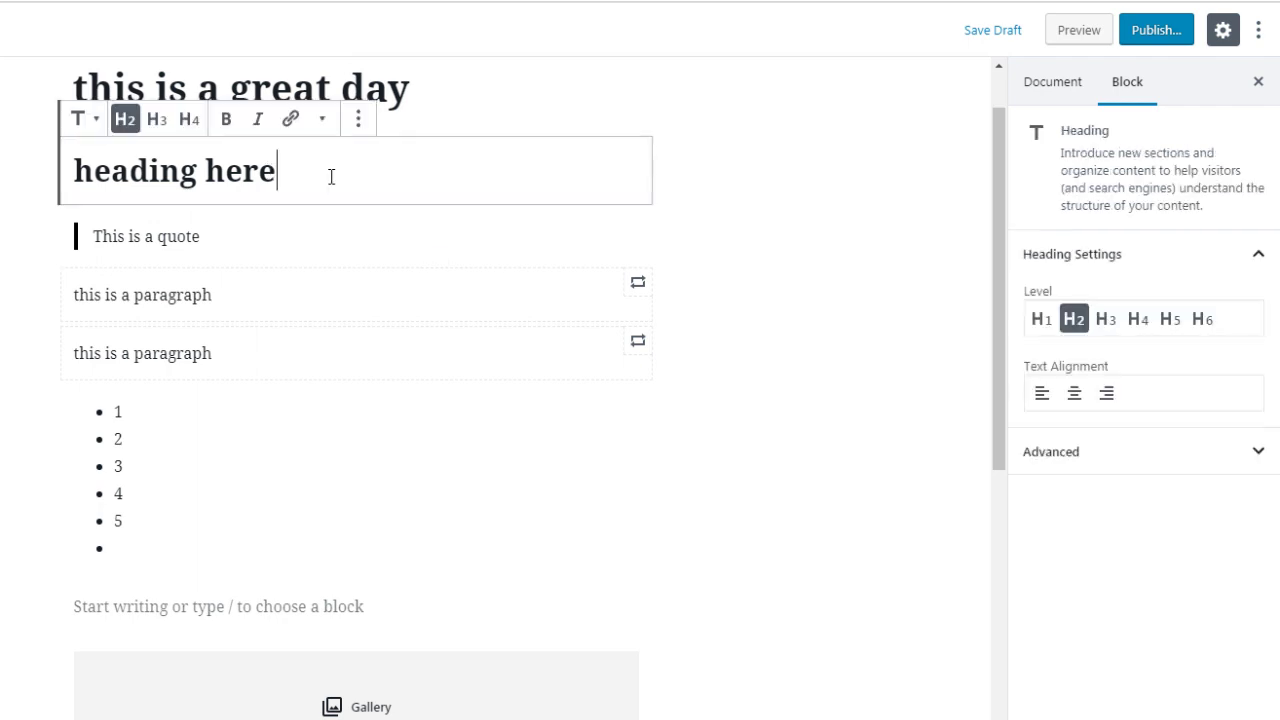
drag(301, 175, 78, 168)
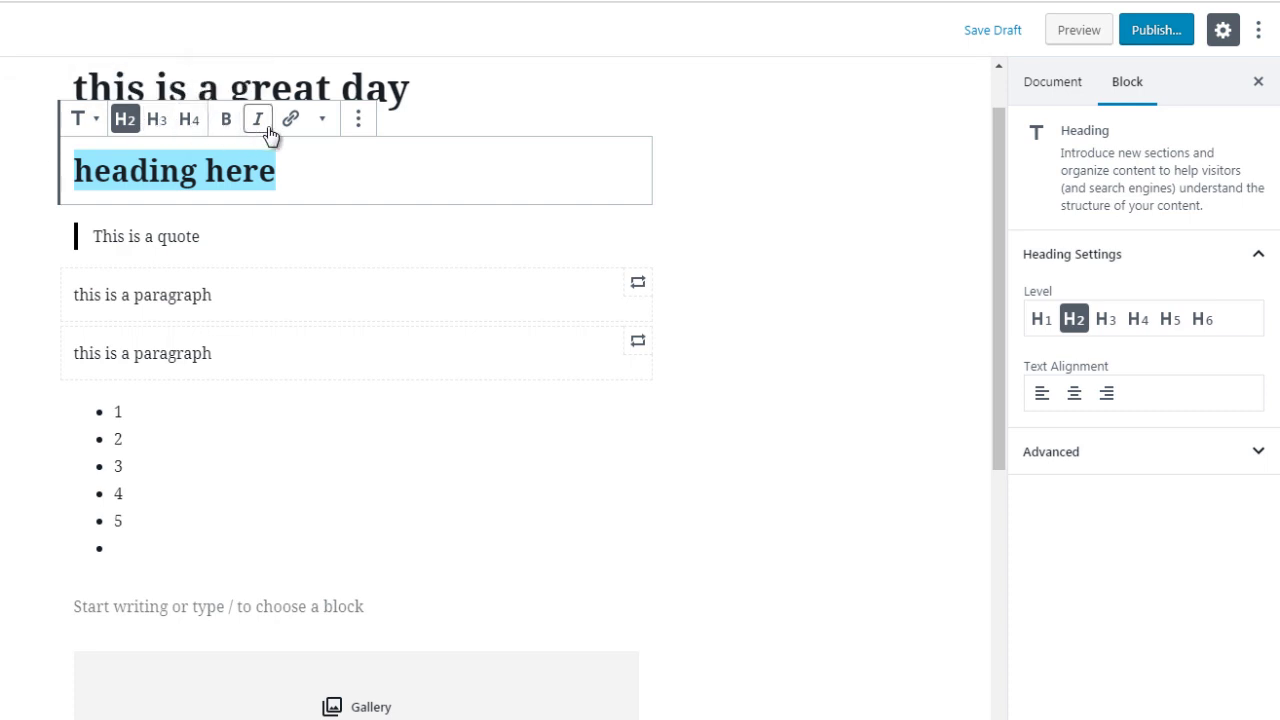
click(360, 120)
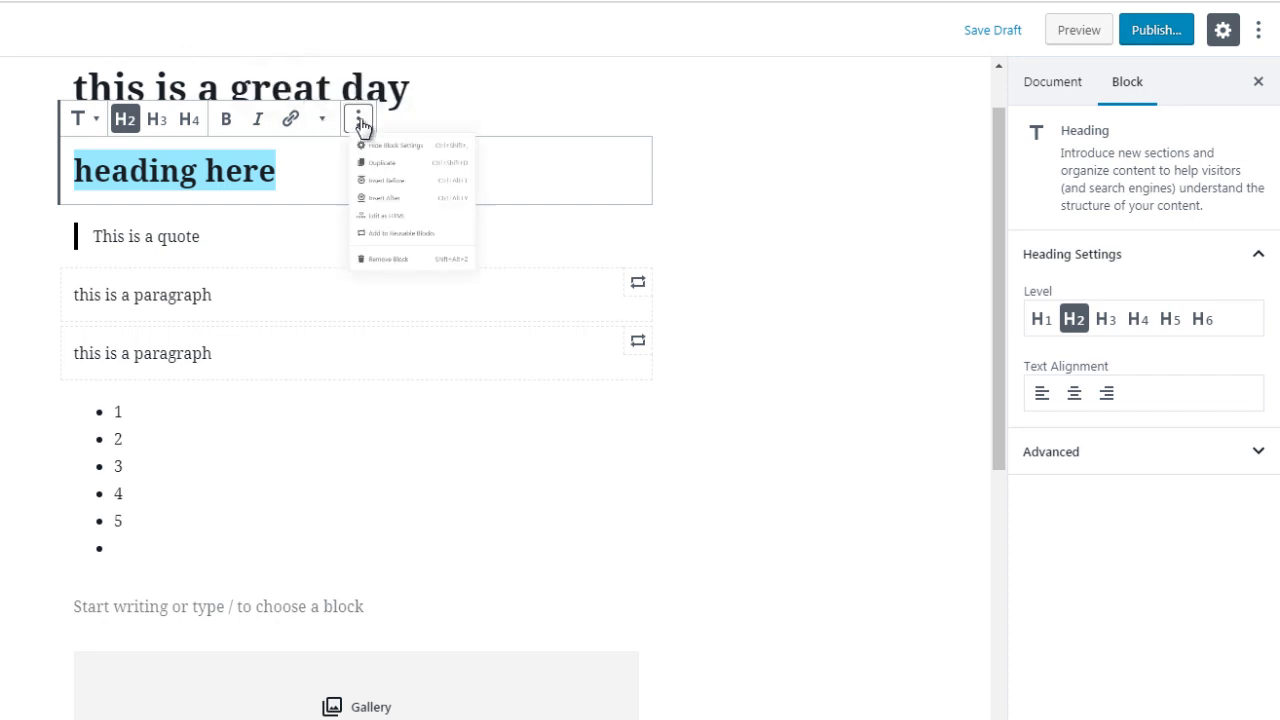
click(732, 227)
Reselect the whole "heading here" text and examine its level, text alignment and Advanced block settings
drag(309, 174, 84, 172)
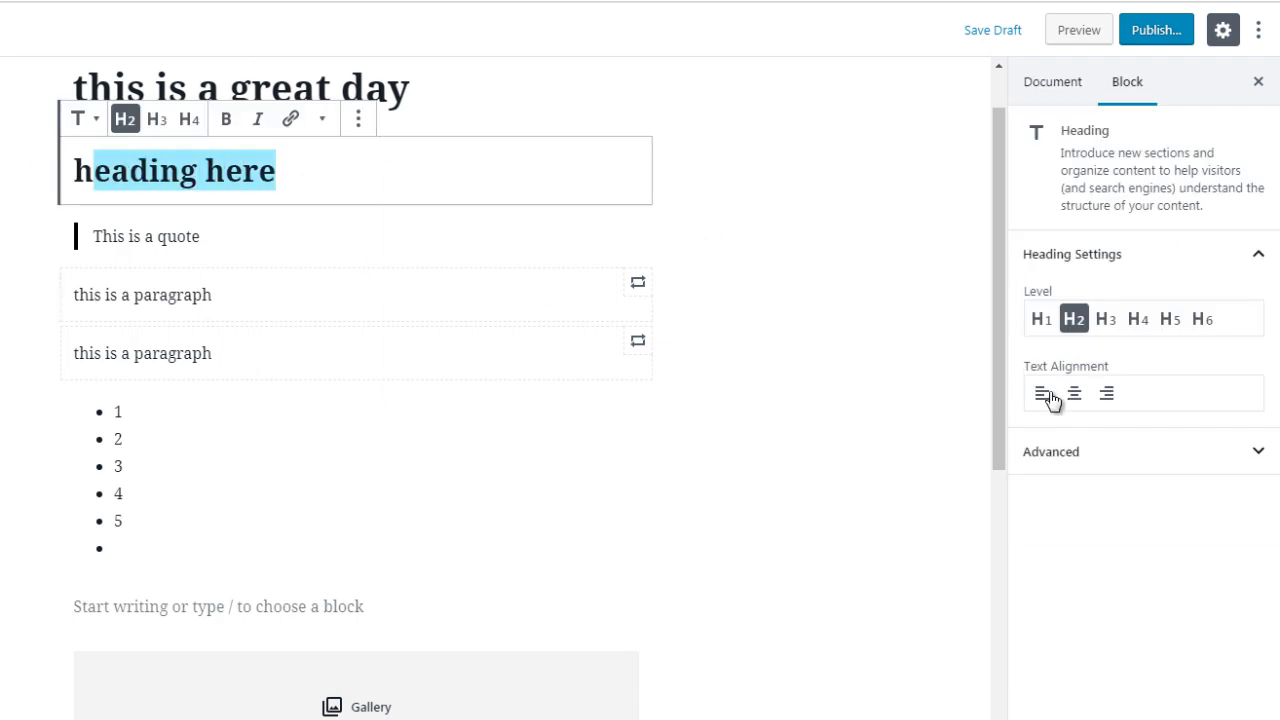
click(320, 163)
key(shift+Left)
shift+click(88, 172)
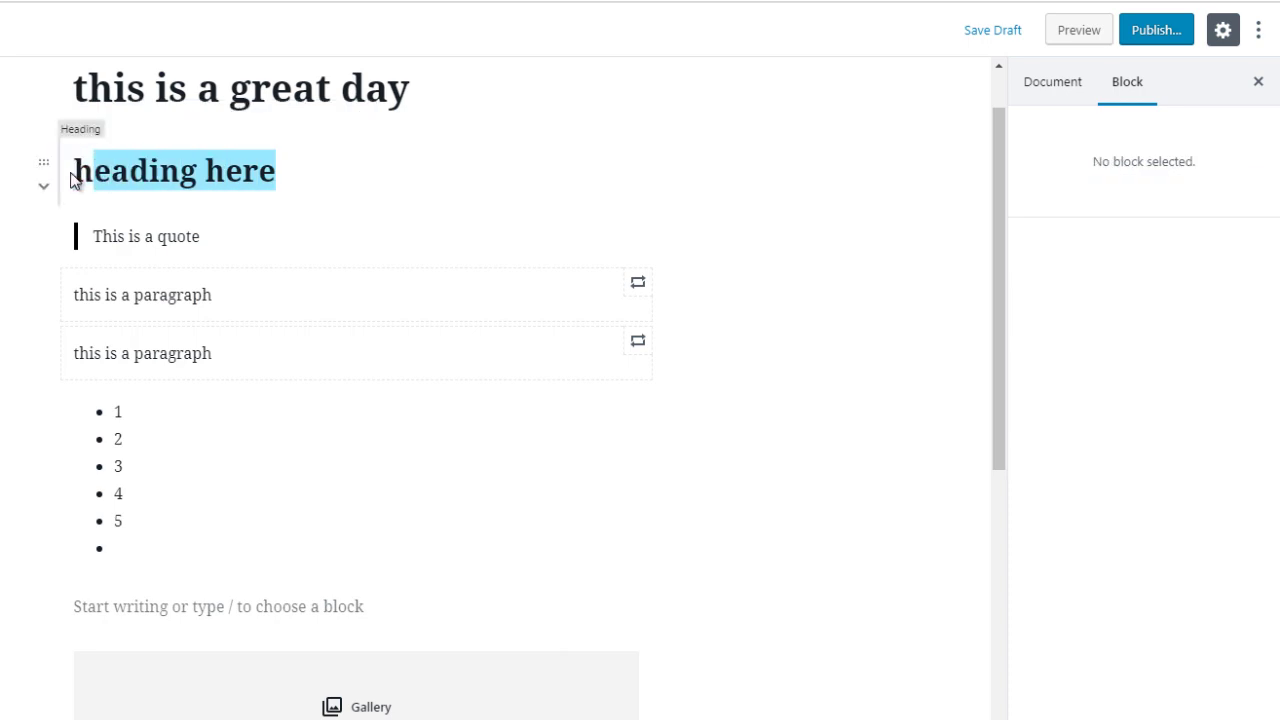
drag(75, 170, 357, 200)
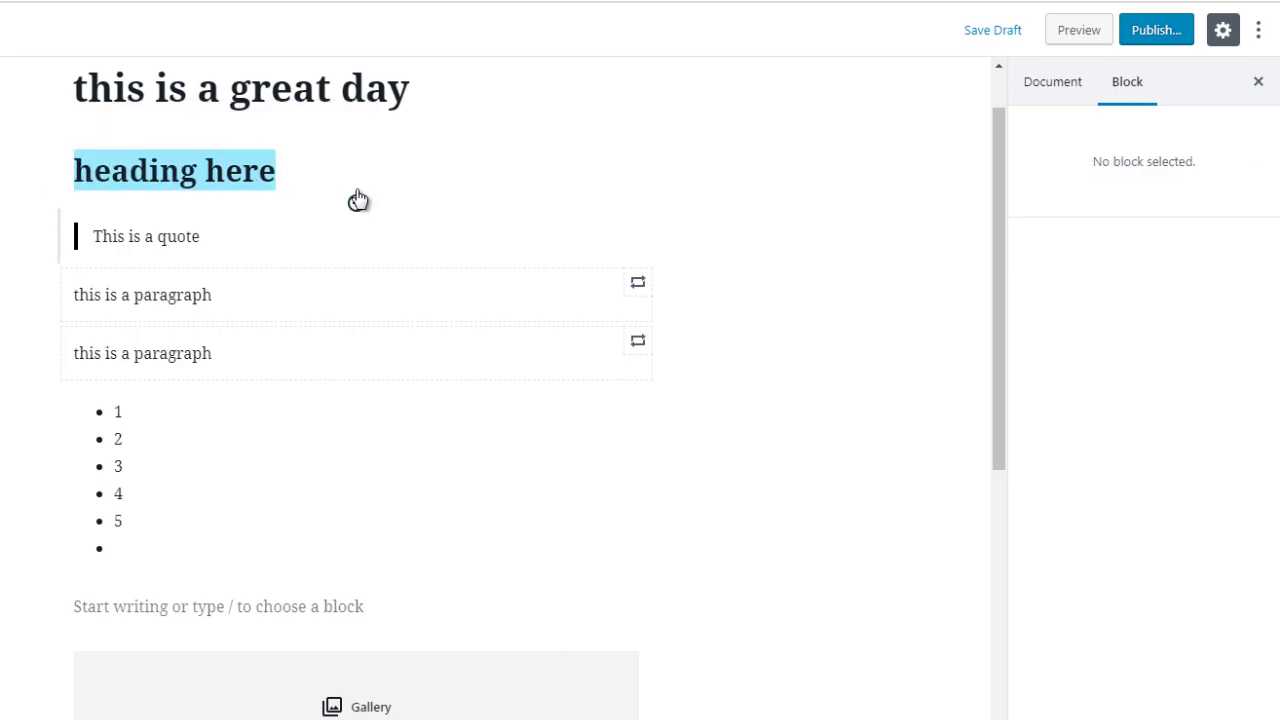
click(302, 175)
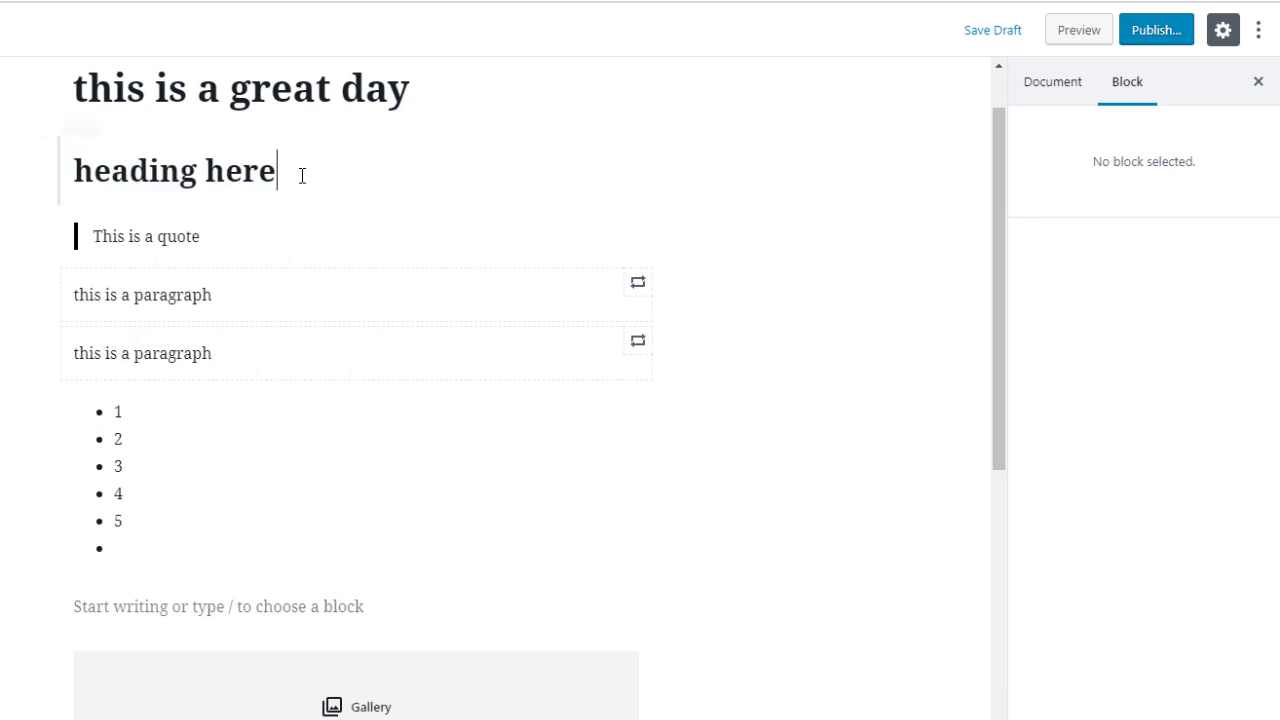
click(269, 238)
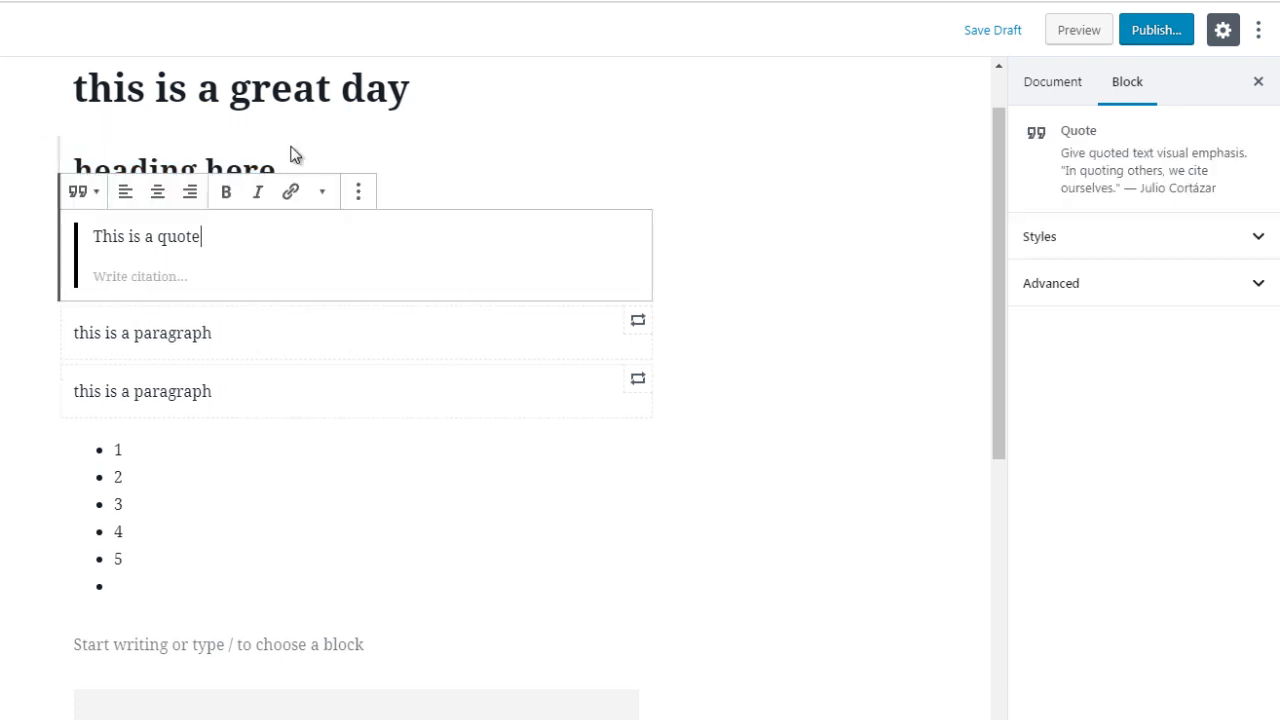
click(282, 165)
drag(280, 166, 76, 168)
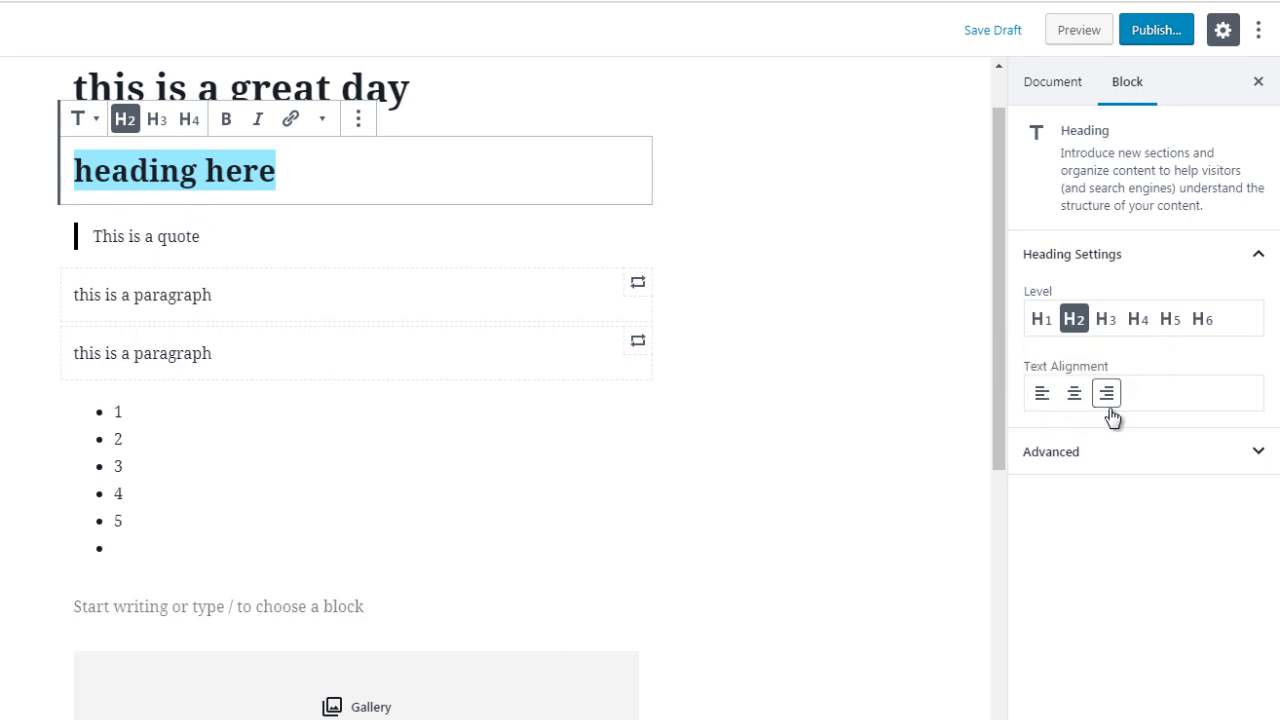
click(1087, 453)
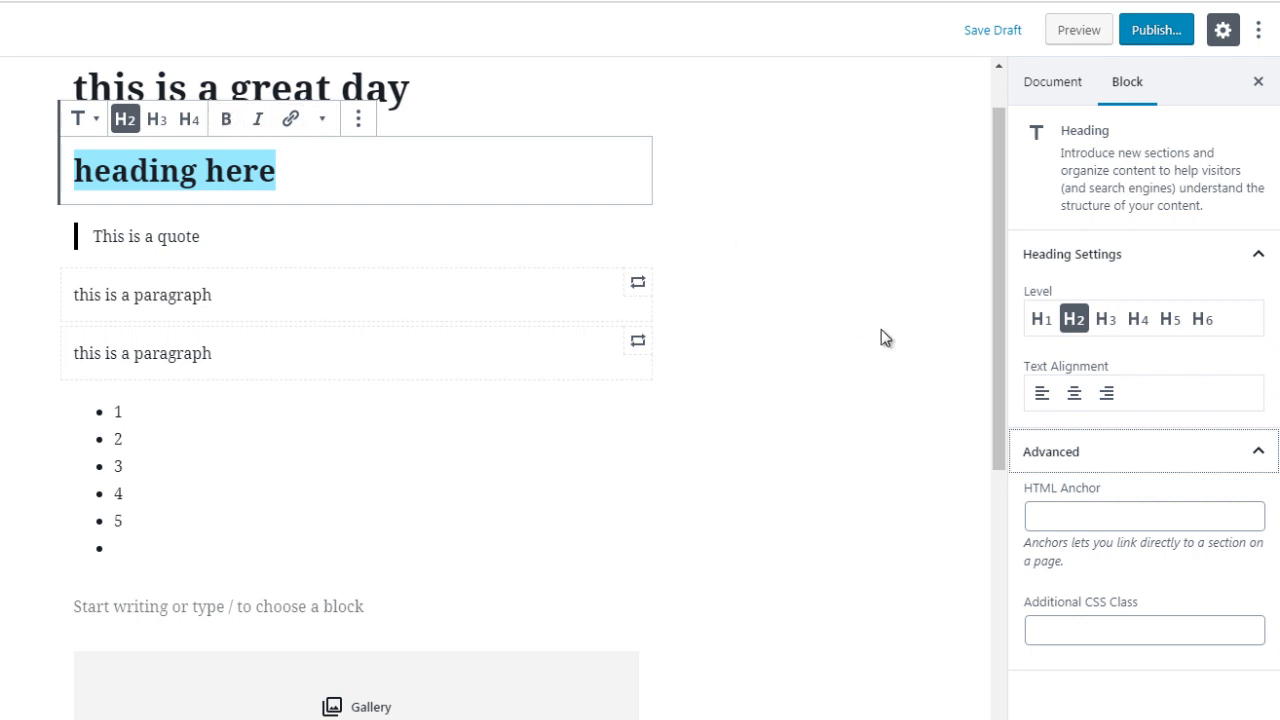
Try the 1–5 list as a numbered list and switch it back to bullets
click(155, 451)
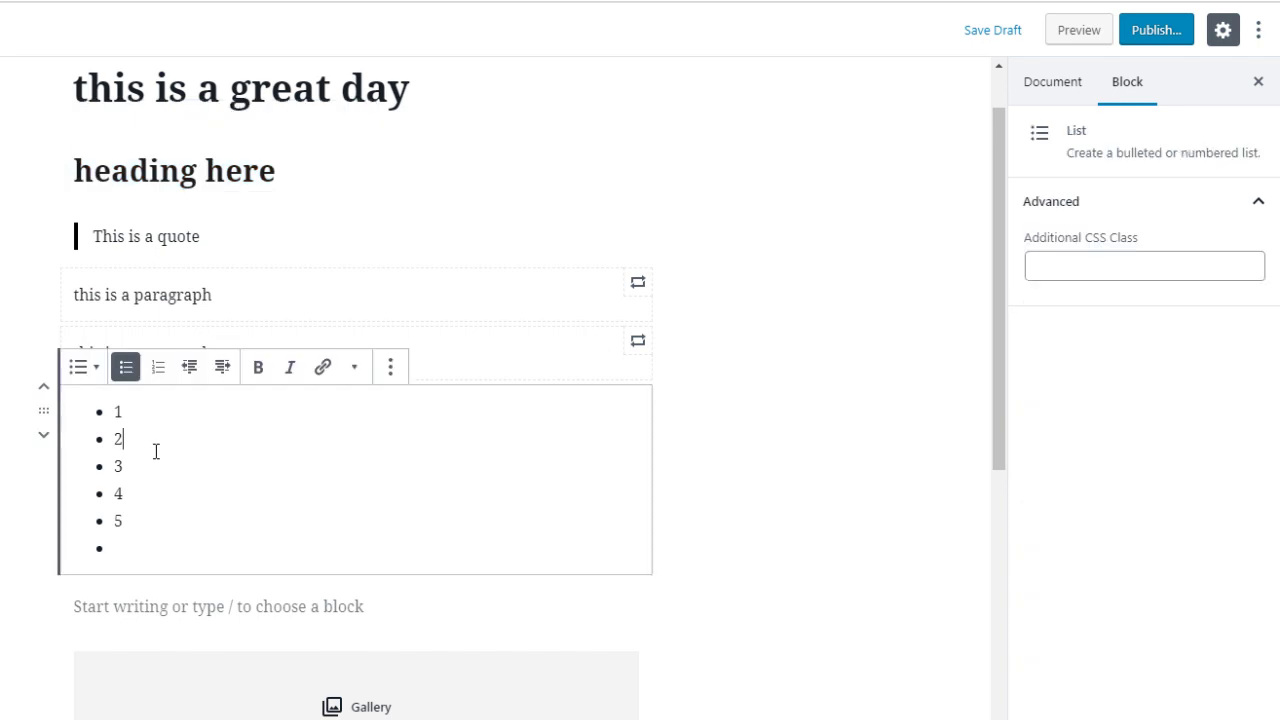
drag(134, 537, 100, 410)
click(159, 376)
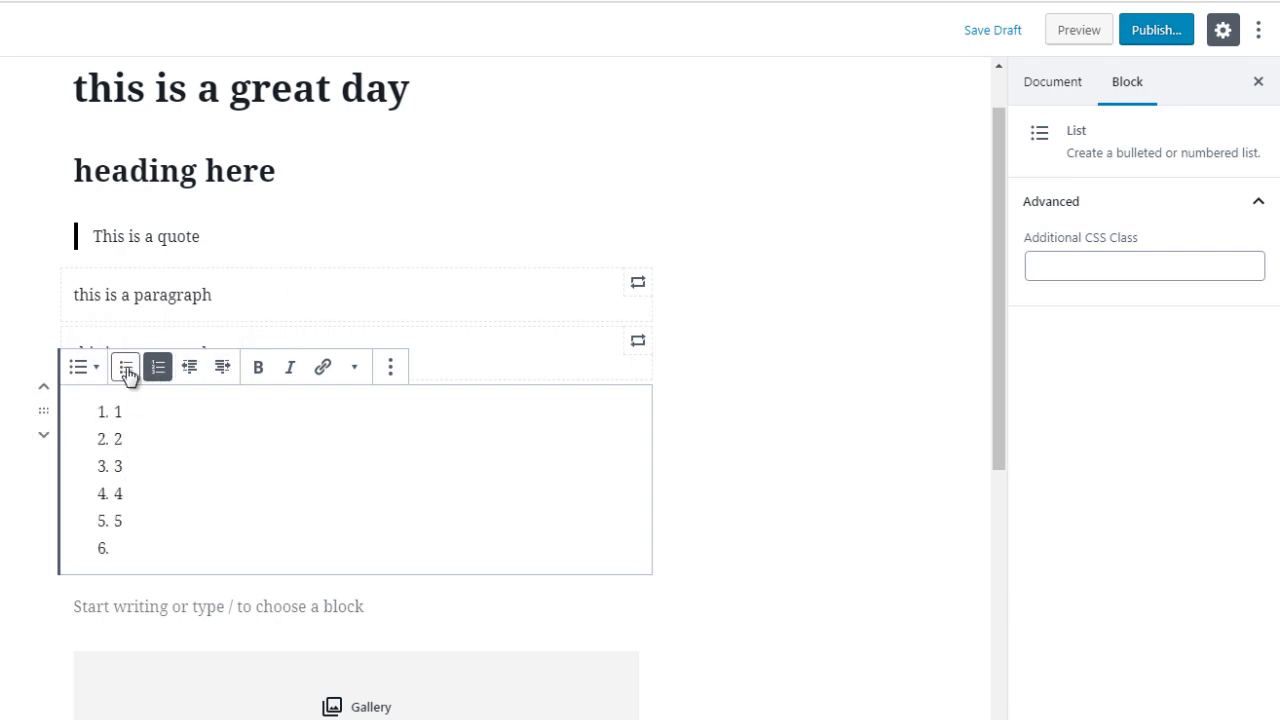
click(126, 370)
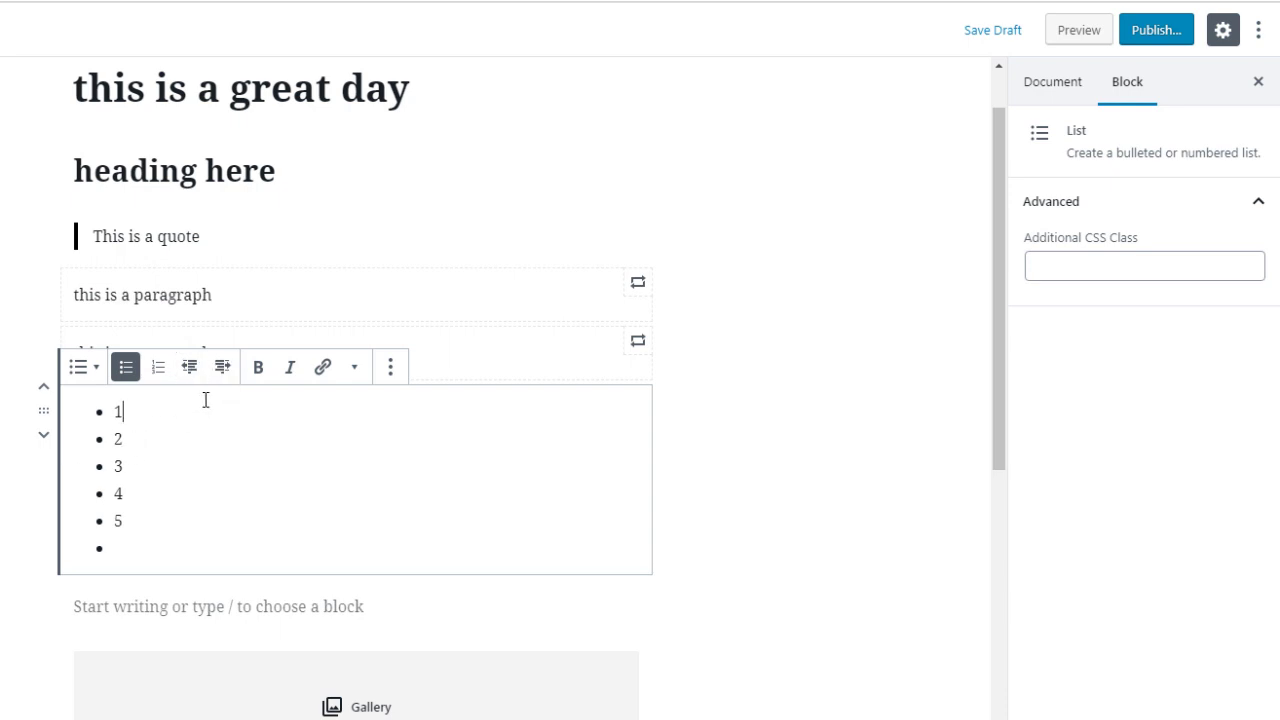
Format the first list item, "1", as bold and italic
double_click(107, 411)
click(256, 372)
click(289, 372)
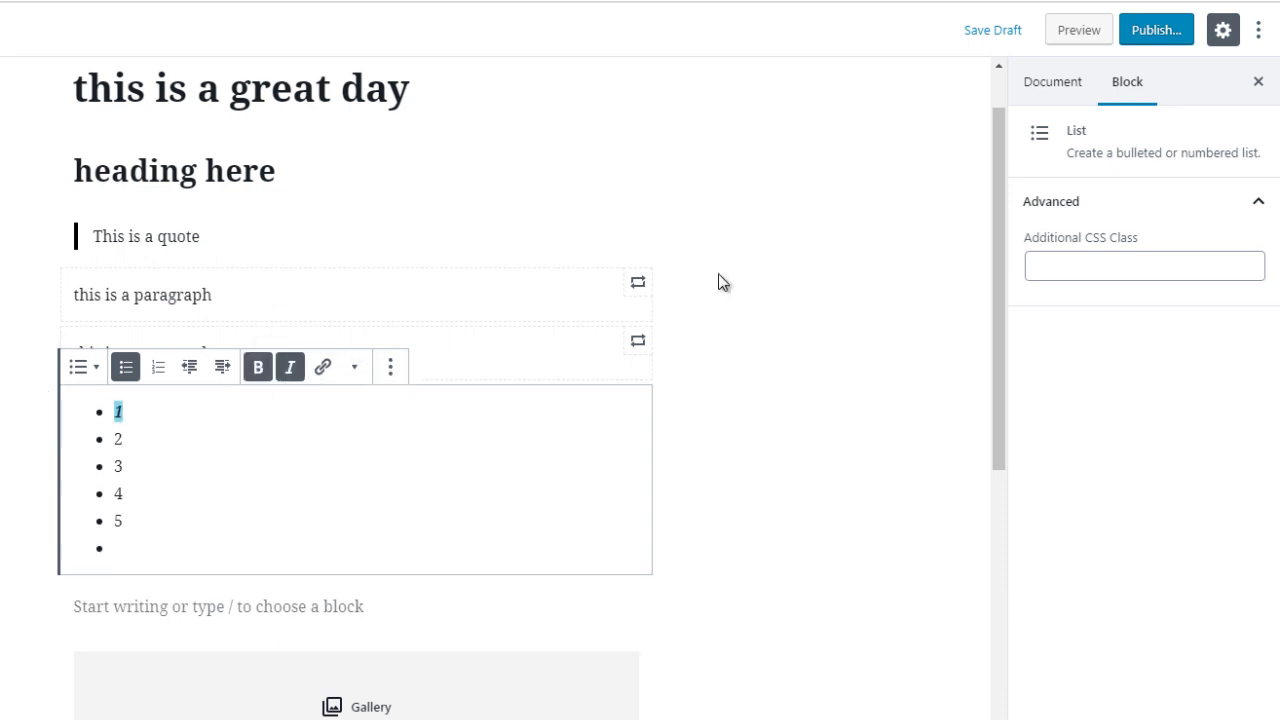
Deselect the list block and examine the Post Format choices in the document settings, leaving the format at Standard
scroll(979, 372, down, 2)
scroll(979, 372, down, 5)
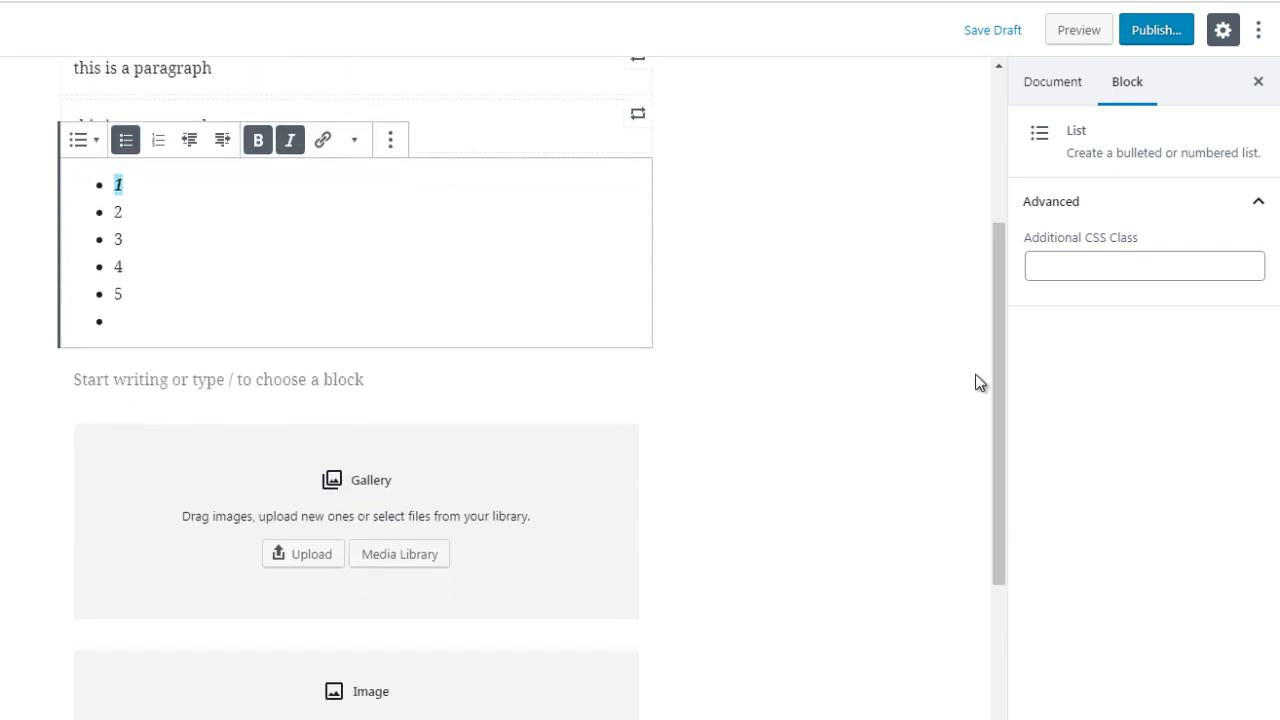
click(733, 474)
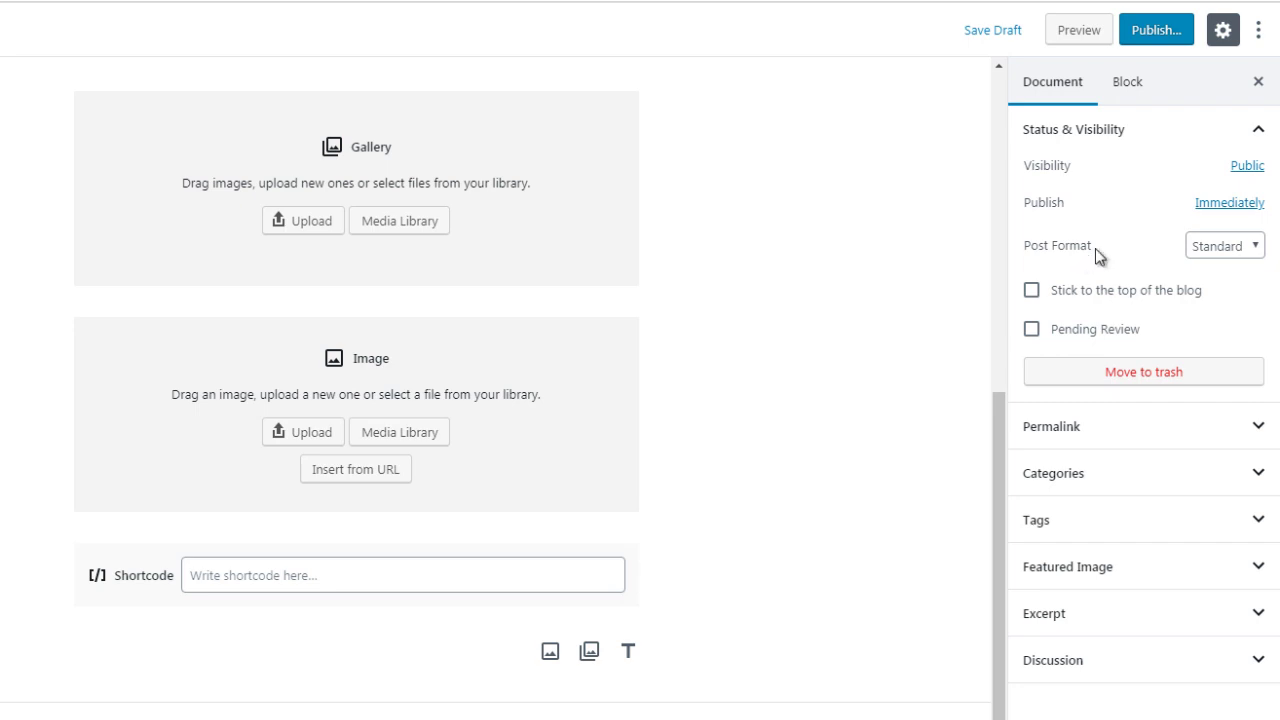
click(1218, 250)
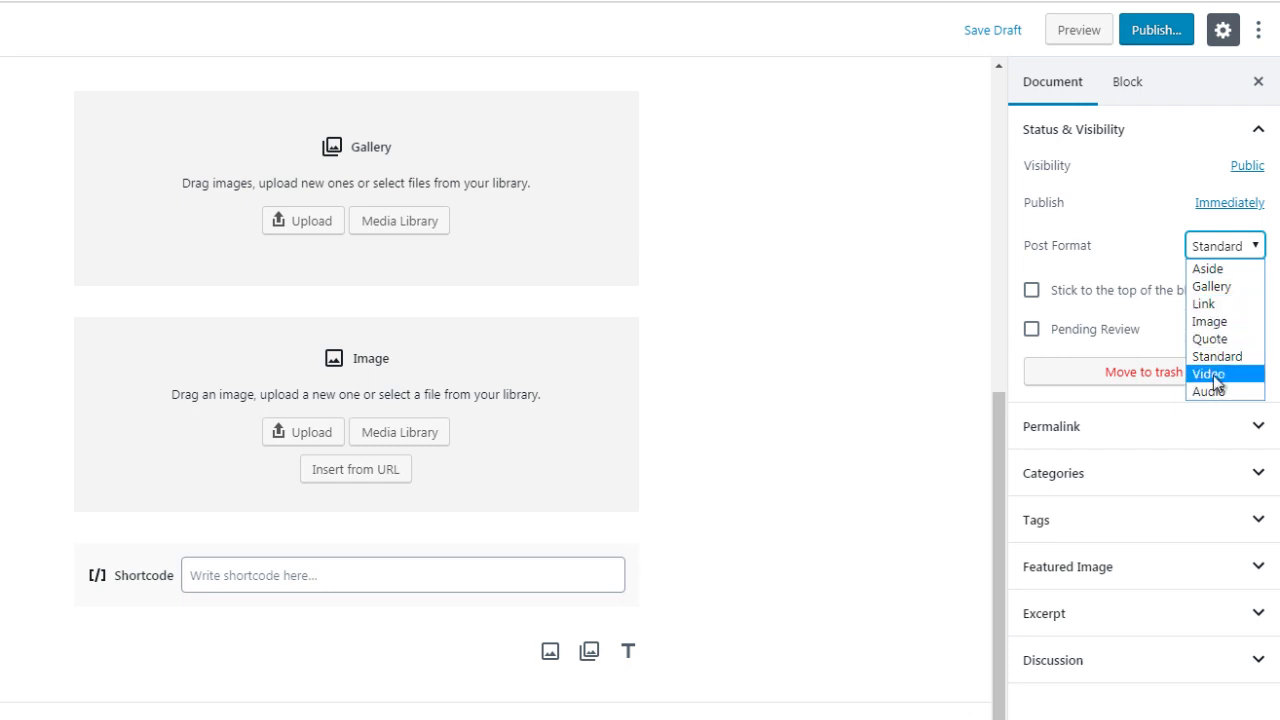
click(1015, 251)
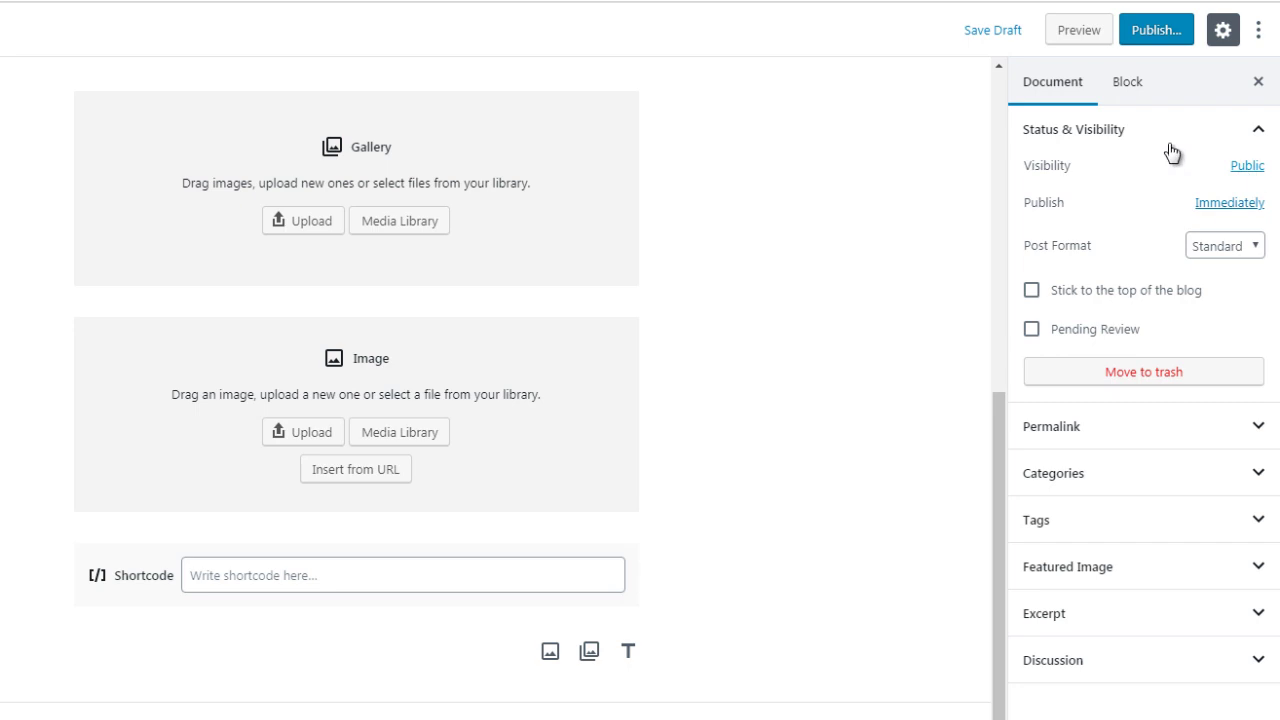
Examine the post's permalink and category settings, including the category list and the new category form with its parent category choices
click(1053, 428)
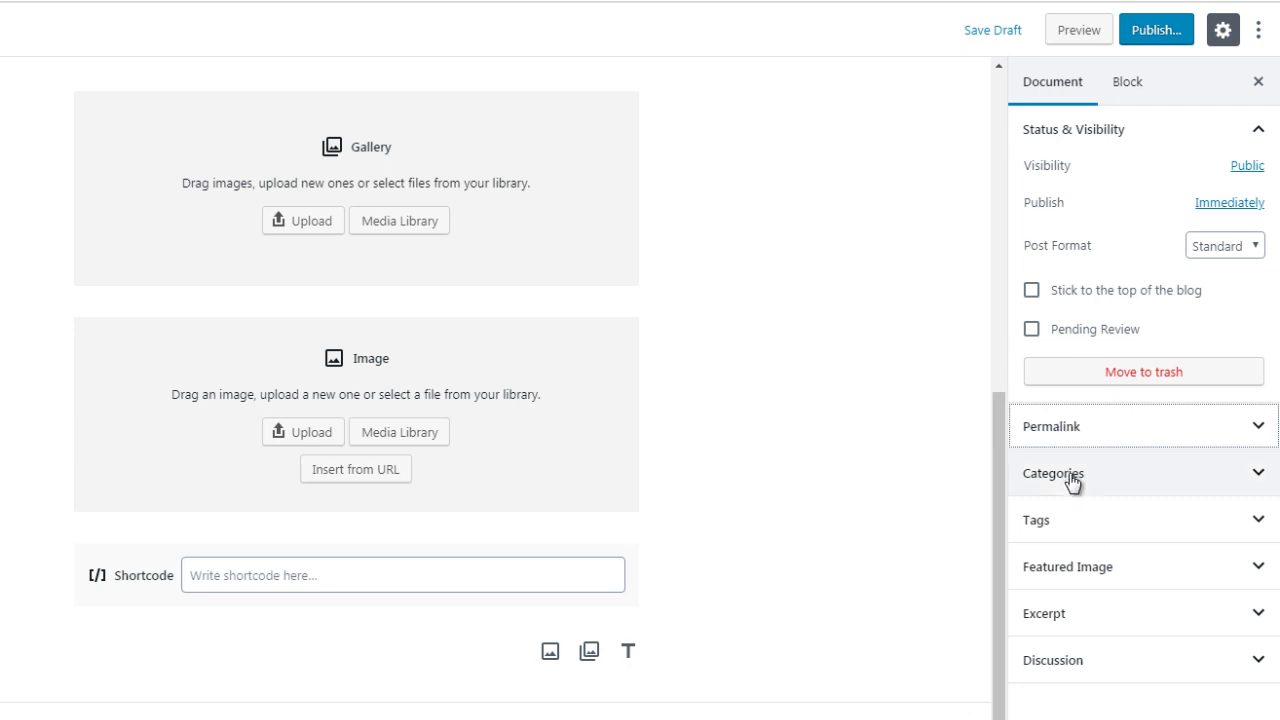
click(1070, 480)
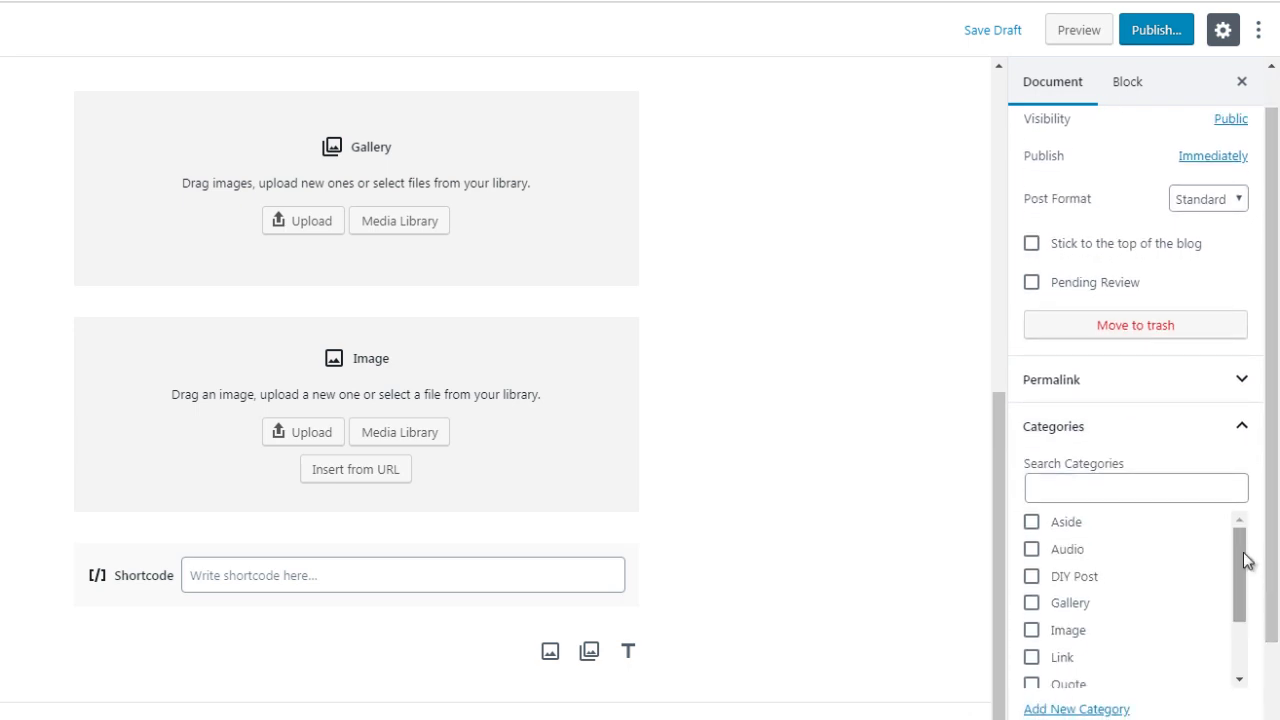
drag(1246, 561, 1243, 614)
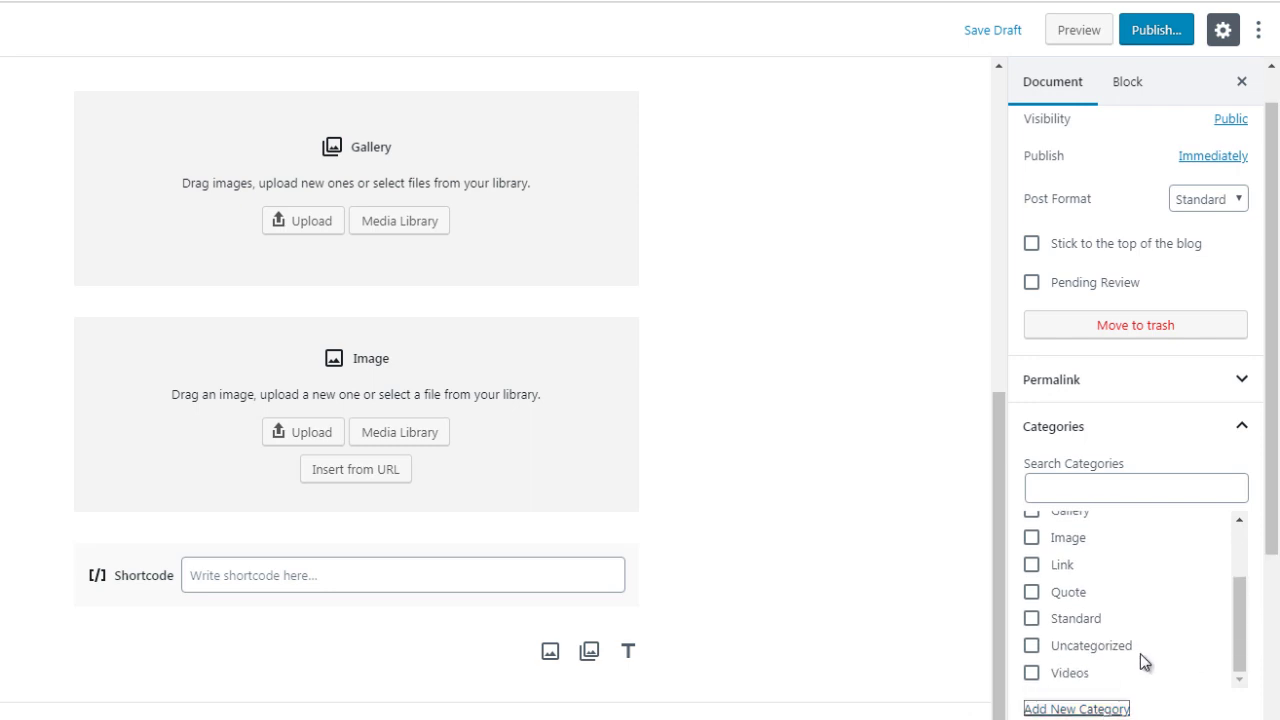
drag(1278, 540, 1278, 616)
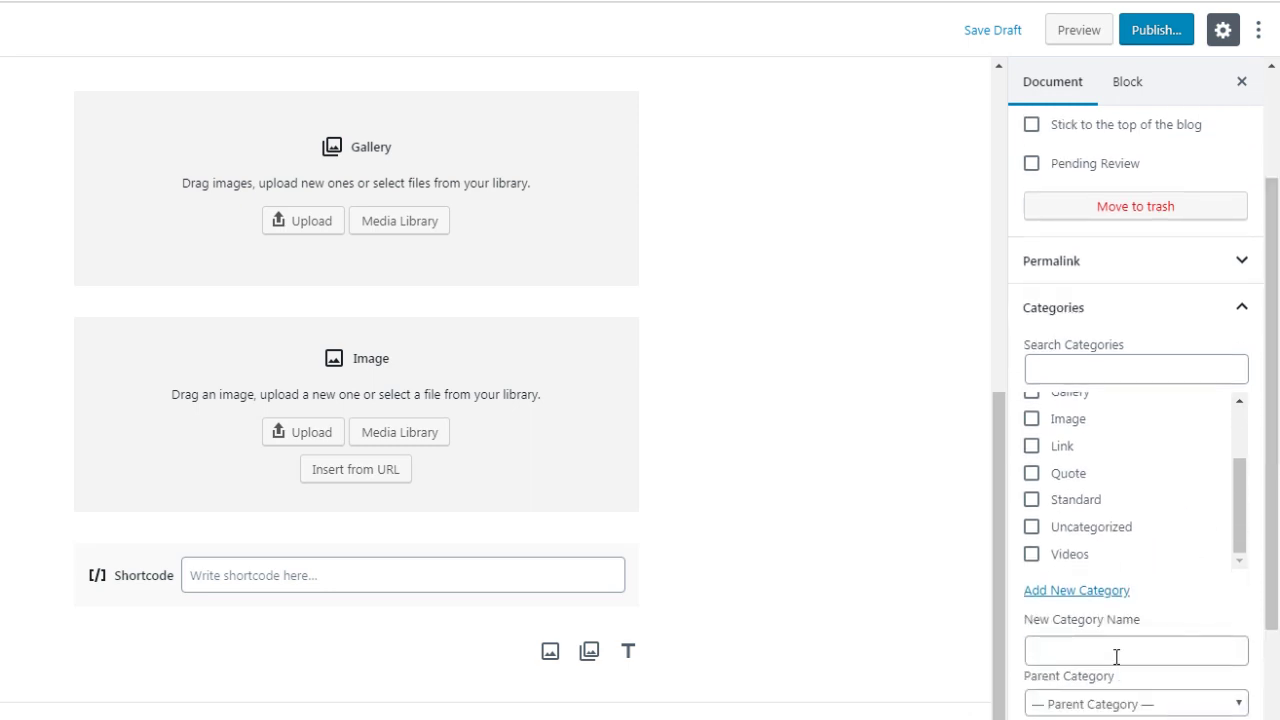
scroll(1118, 656, down, 1)
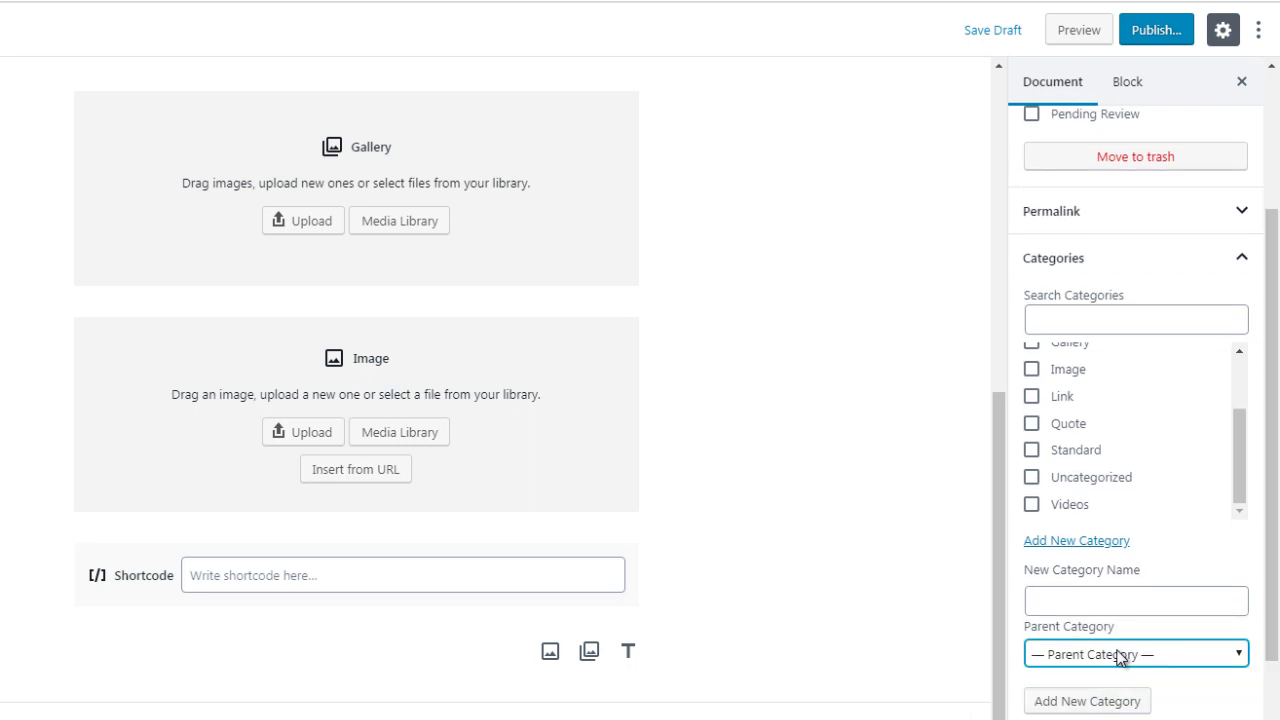
click(1118, 655)
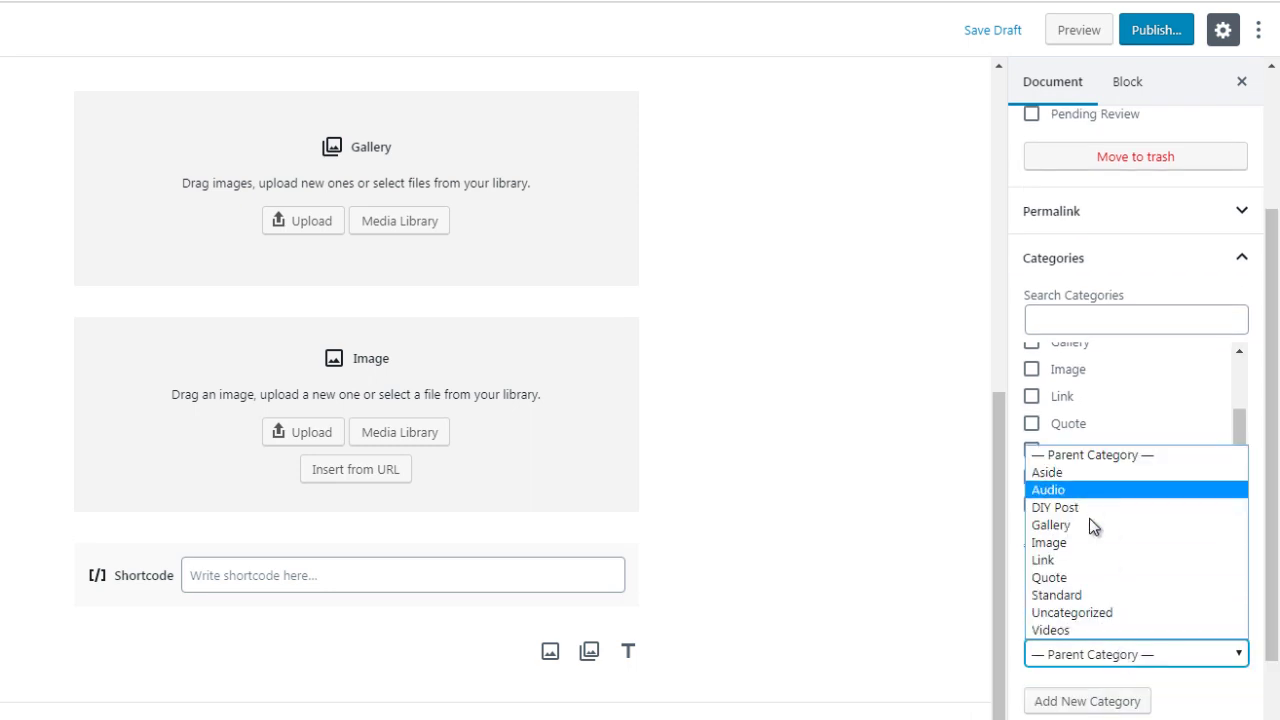
click(1095, 655)
click(1090, 597)
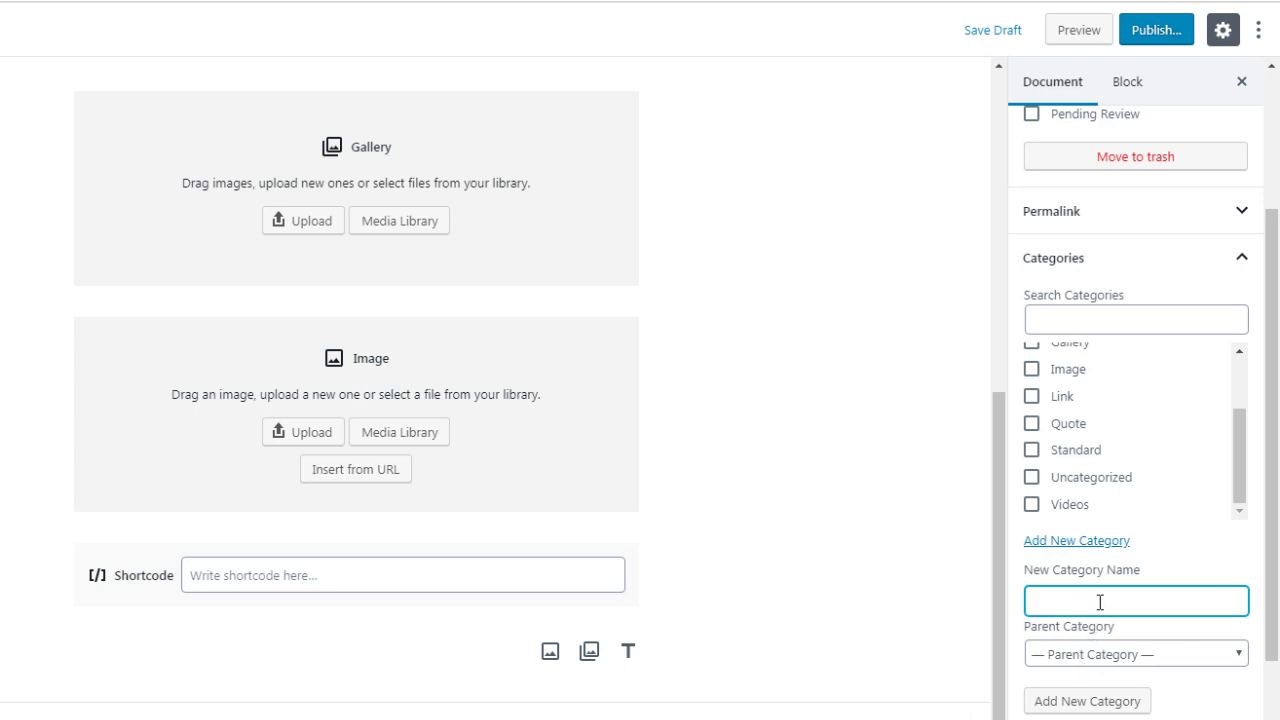
scroll(1276, 512, down, 1)
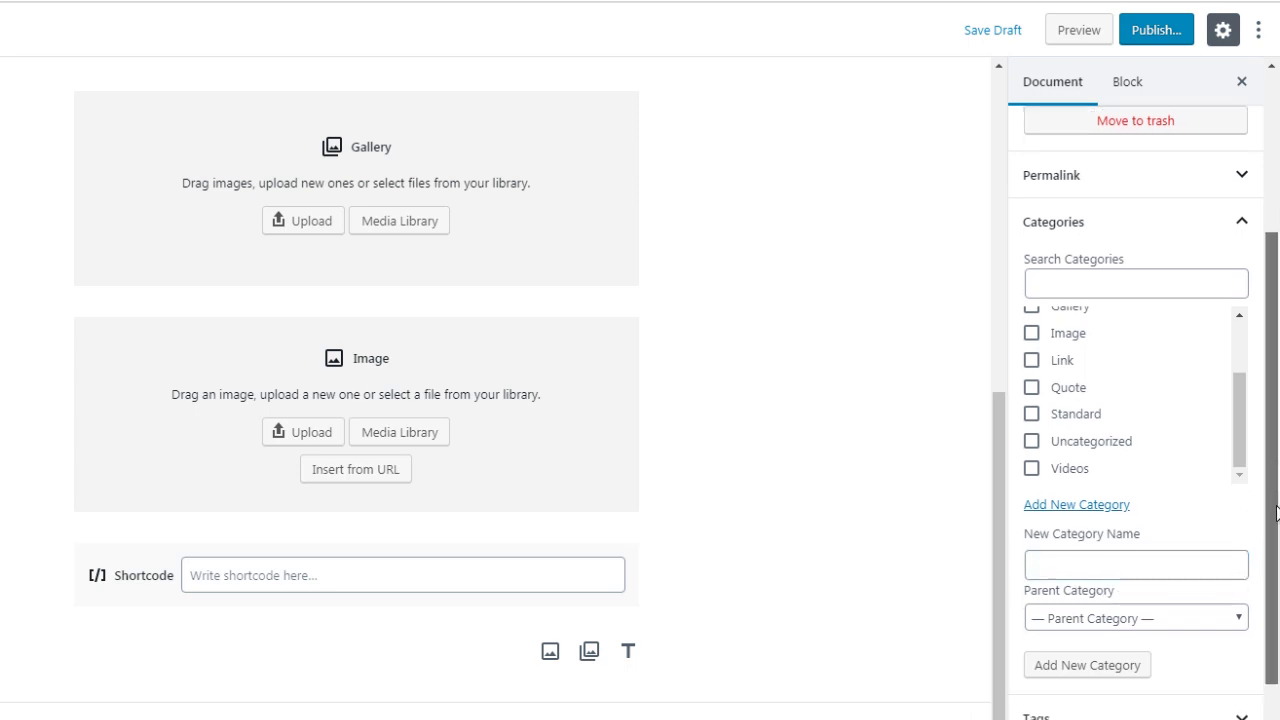
click(1094, 232)
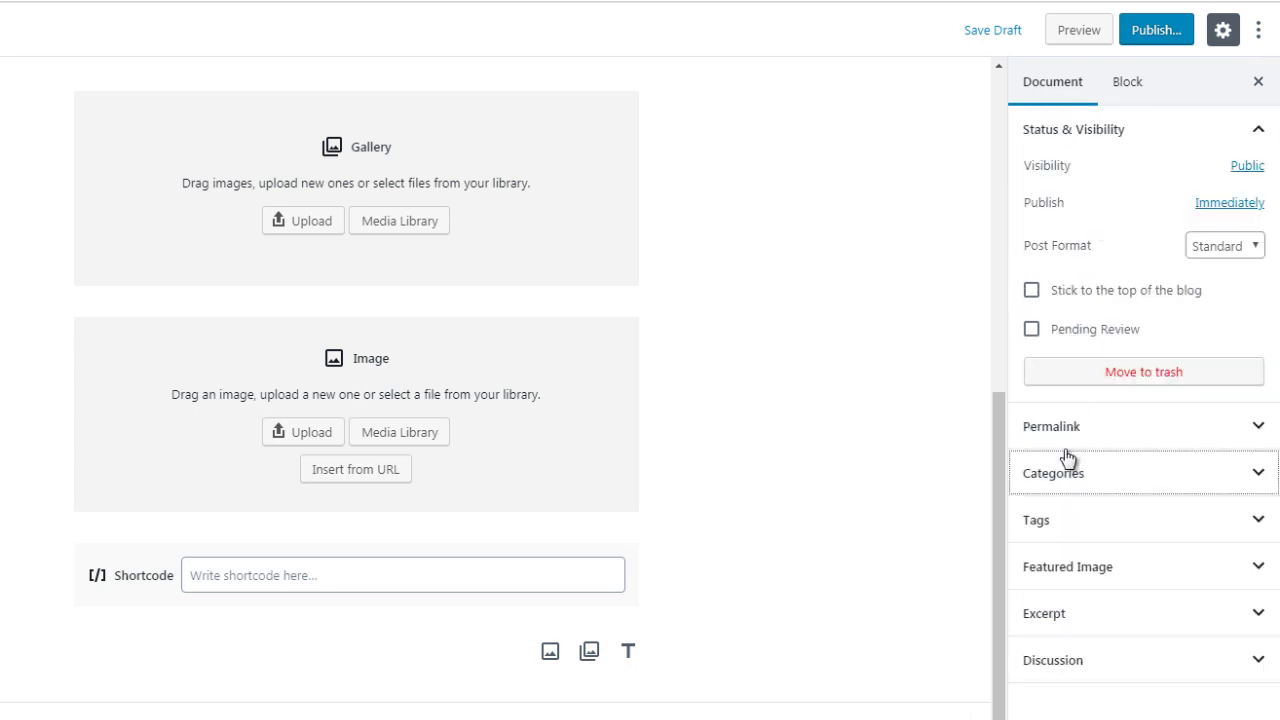
Examine the post's Tags, Featured Image and Excerpt settings
click(1069, 530)
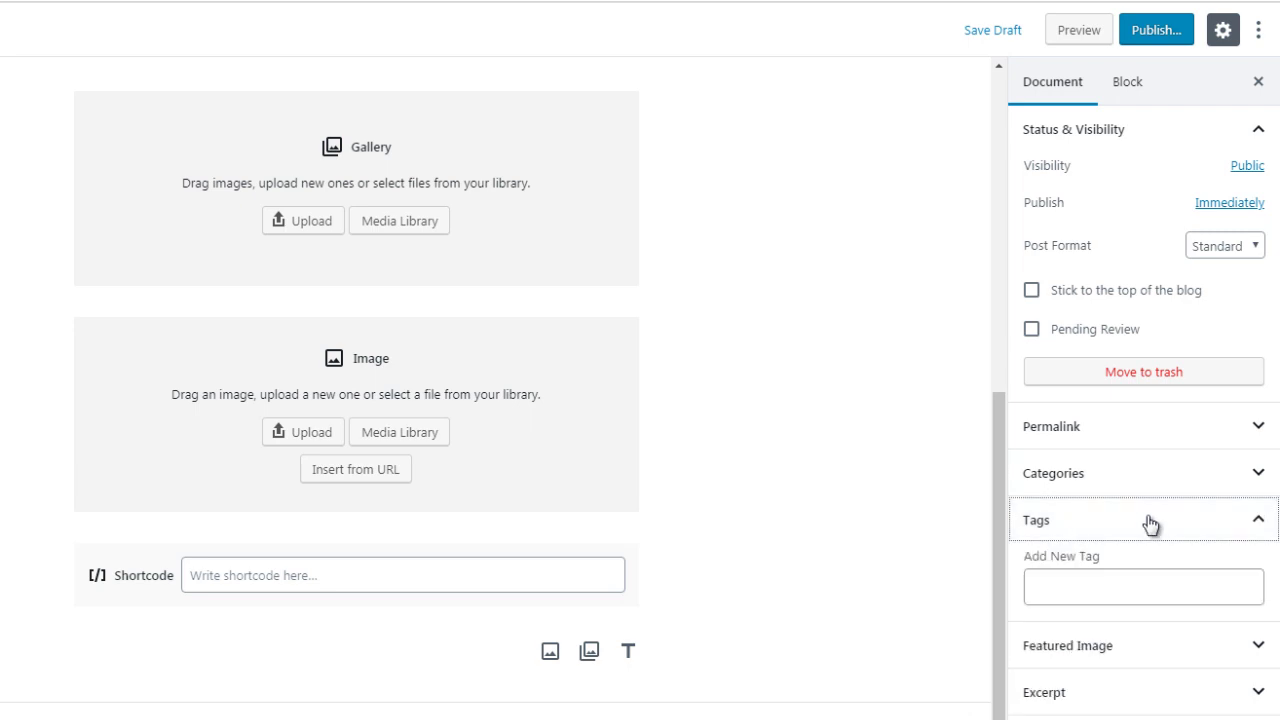
click(1105, 583)
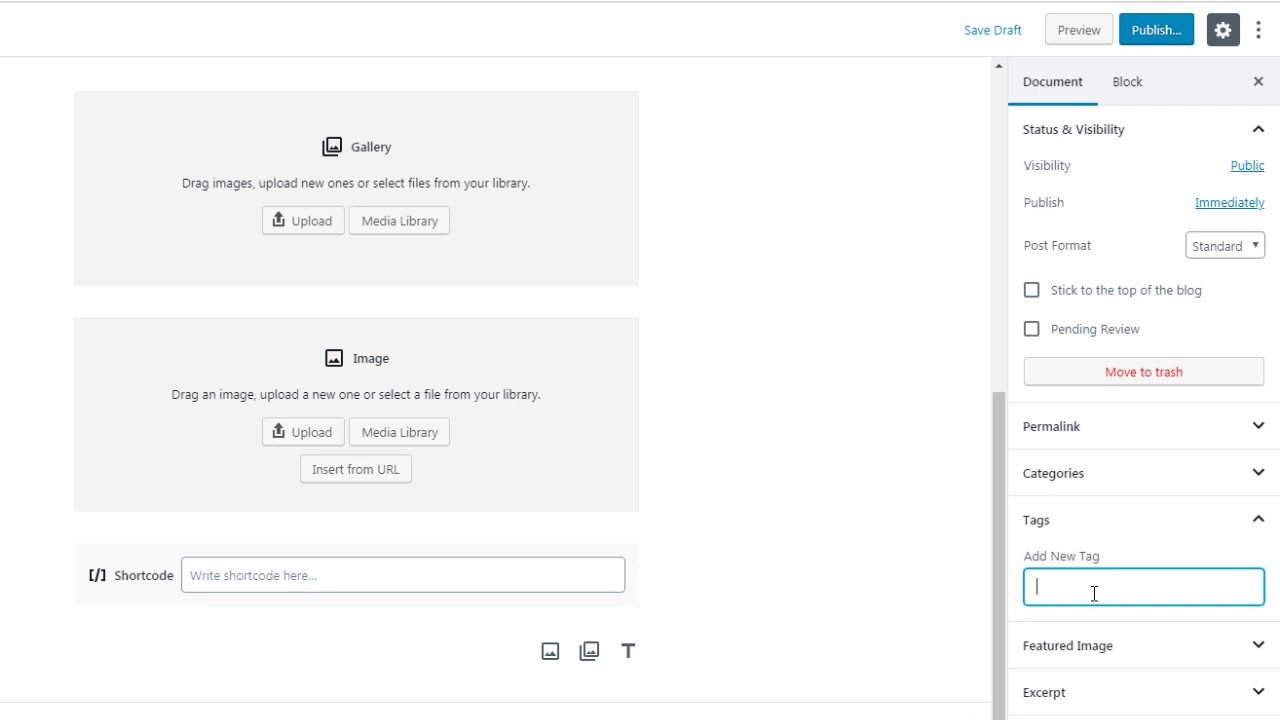
click(1090, 526)
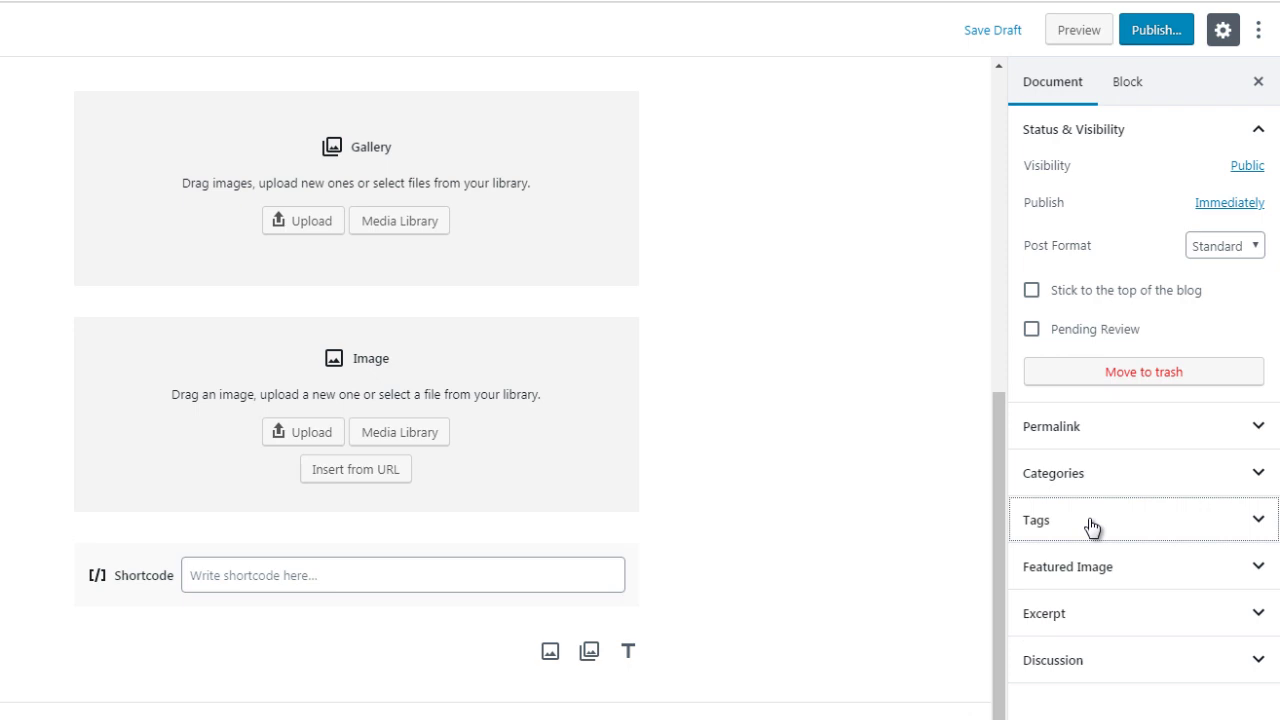
click(1087, 577)
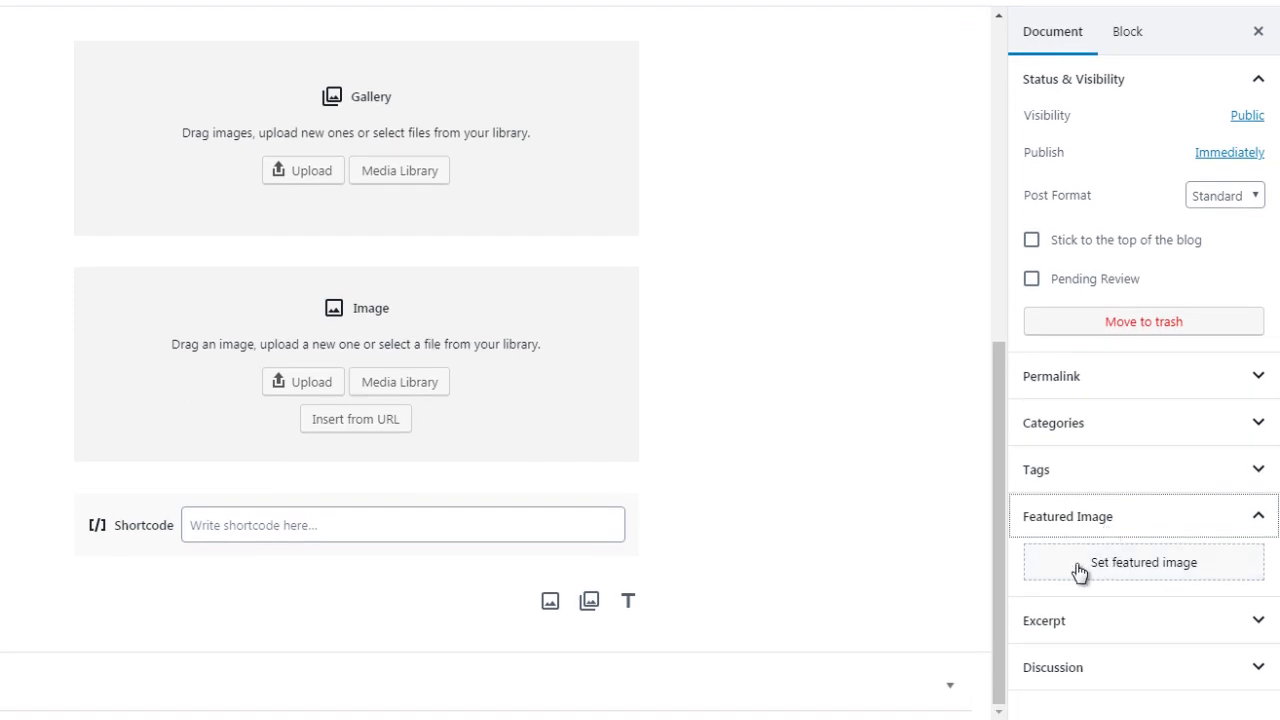
click(1083, 625)
click(1083, 625)
Open the Discussion settings and turn Allow Comments off and back on
click(1070, 672)
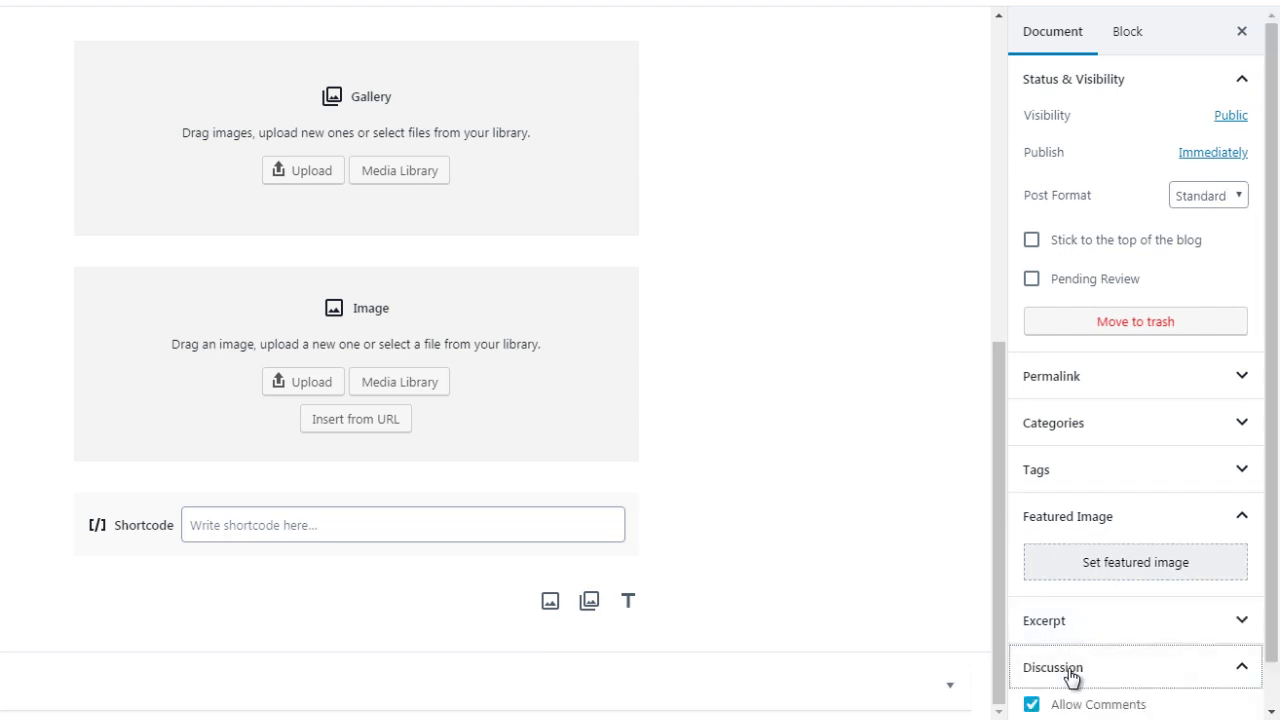
scroll(1272, 566, down, 1)
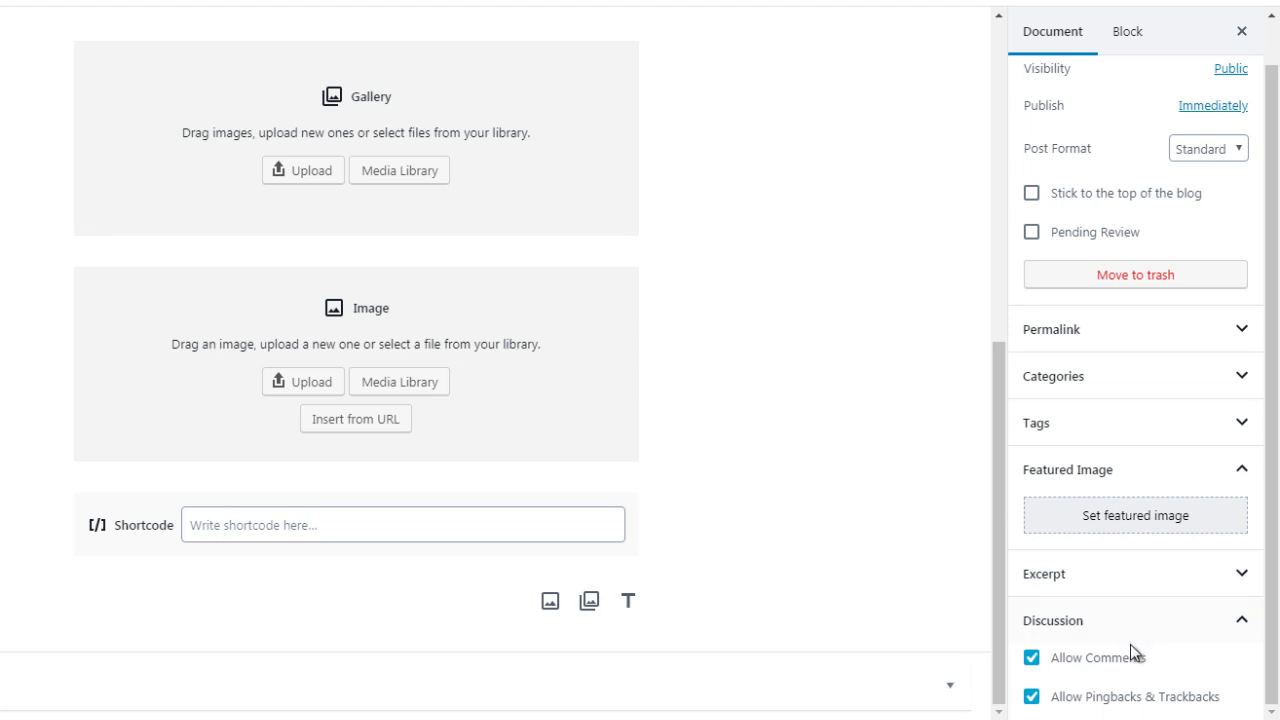
click(1031, 660)
click(1032, 658)
drag(1275, 540, 1266, 386)
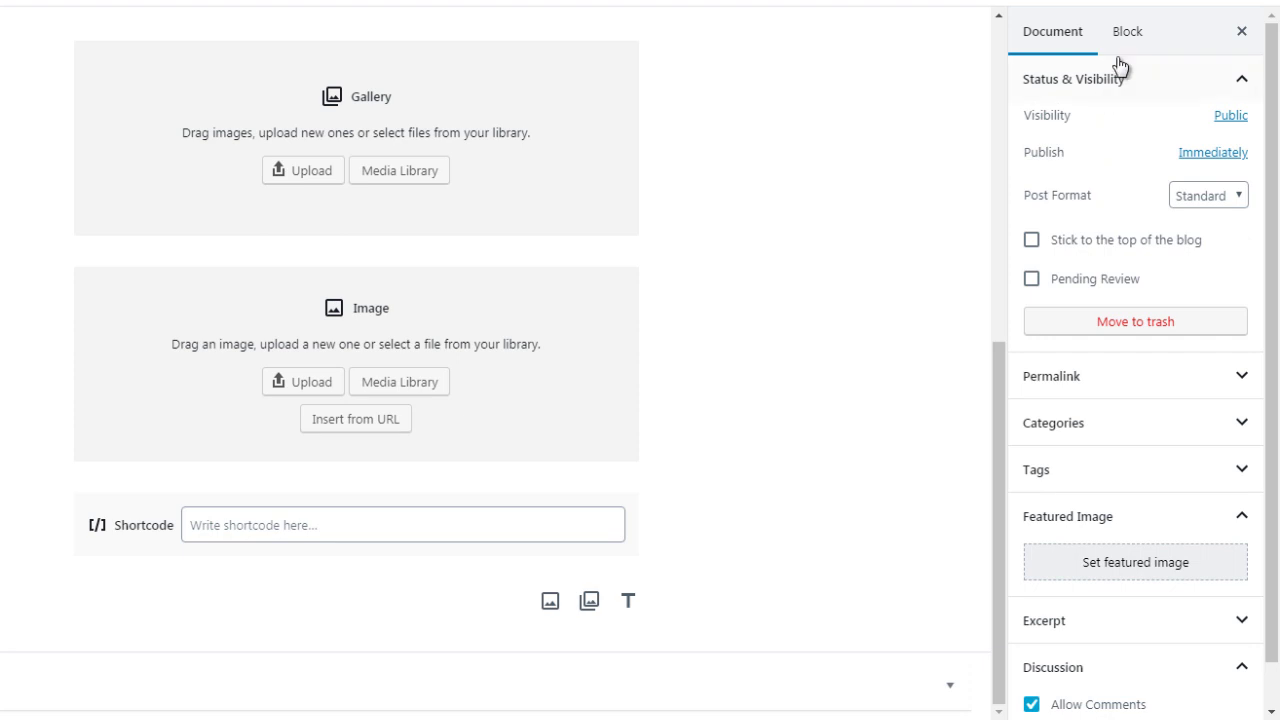
Compare the document settings with the block settings by selecting the Gallery block and the Image block
click(1128, 33)
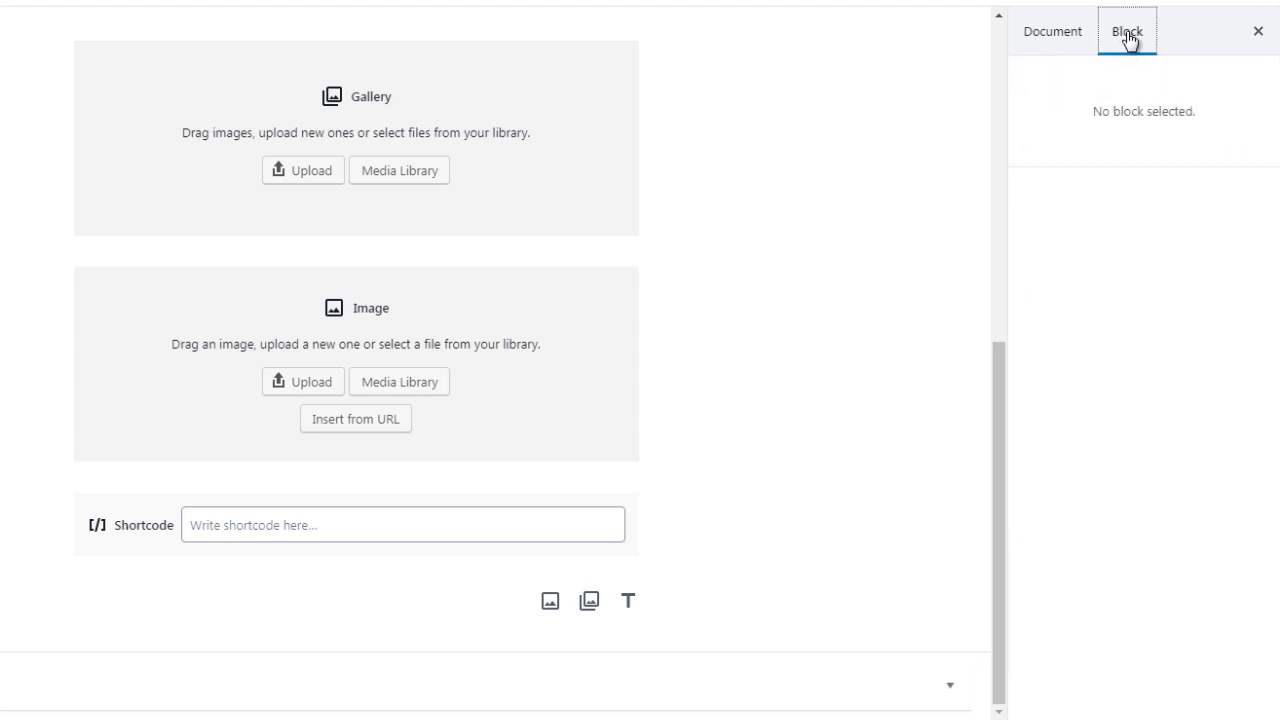
click(1050, 33)
click(543, 182)
click(543, 437)
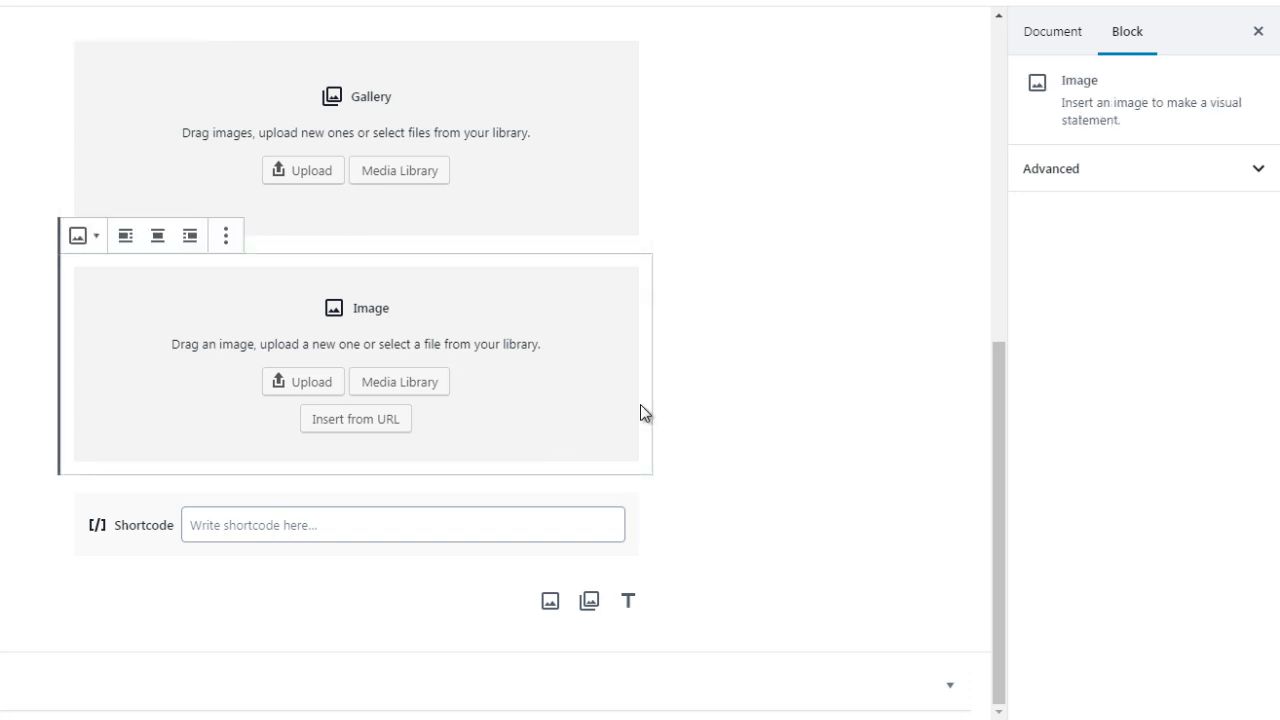
drag(1003, 474, 1006, 318)
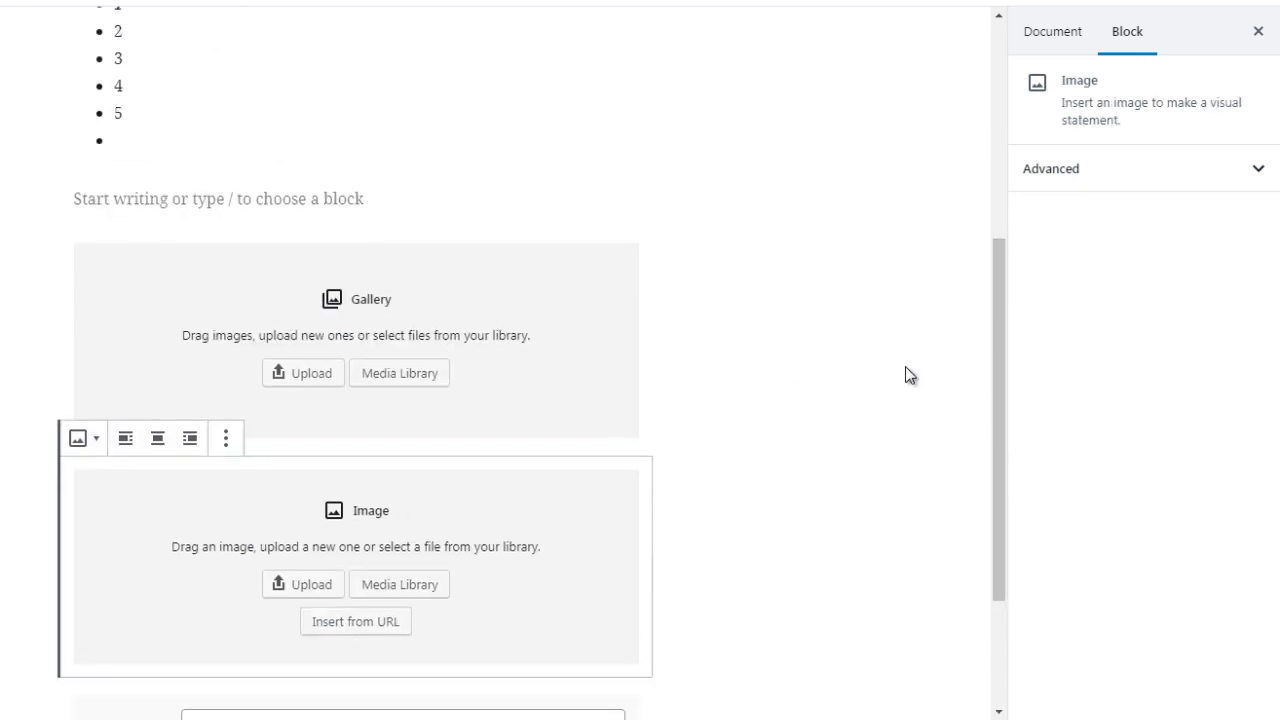